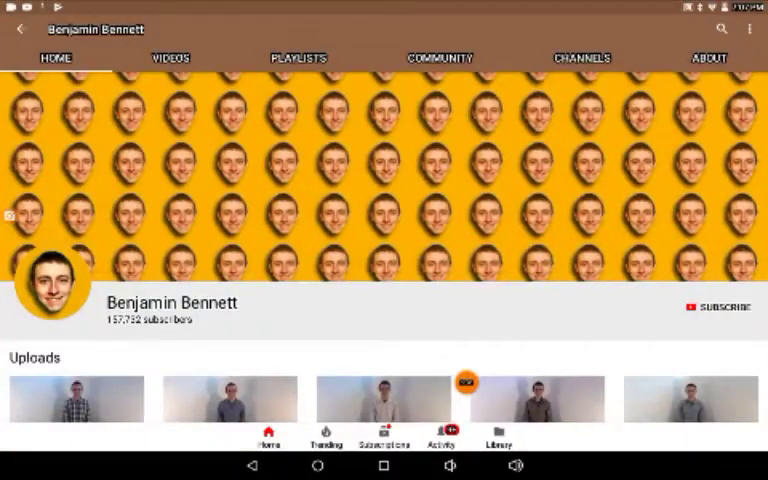
scroll(466, 382, "down", 1)
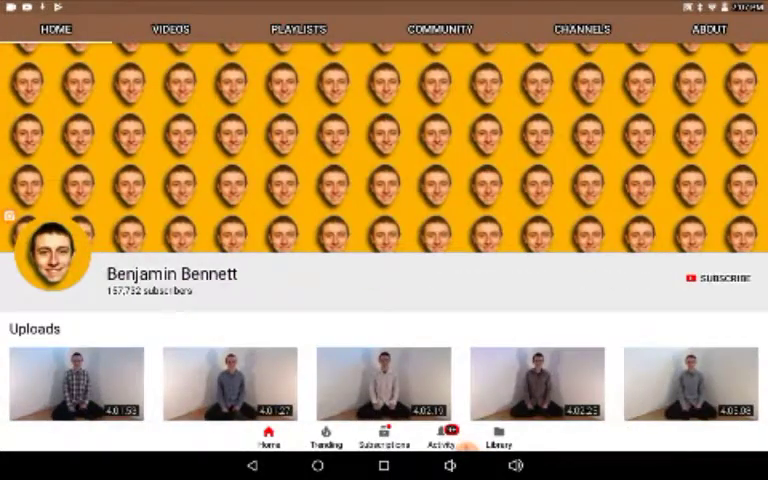
scroll(384, 300, "down", 2)
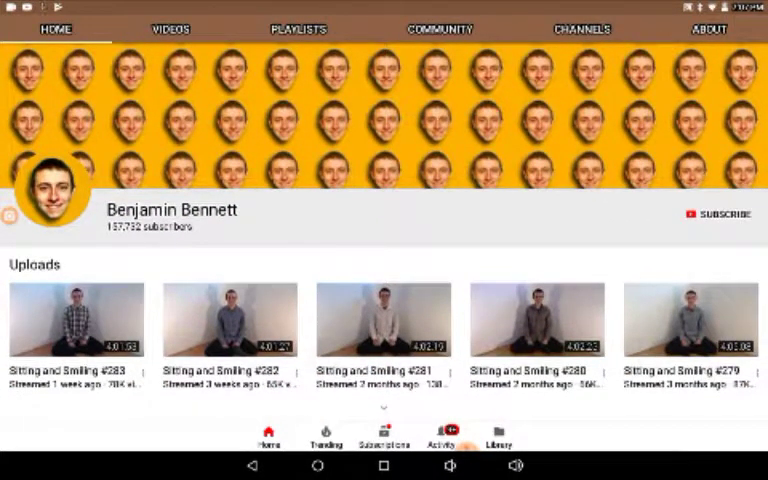
Step: Play Sitting and Smiling #283, skip ahead with double-tap and seek bar, then return to the channel
left_click(76, 320)
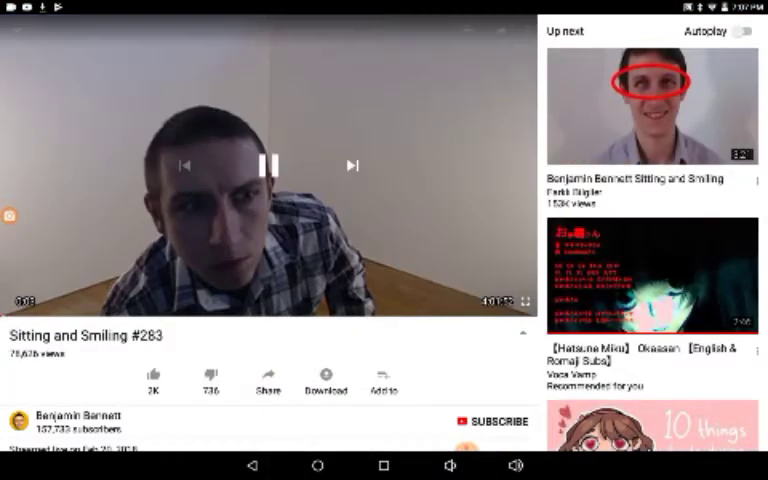
double_click(401, 160)
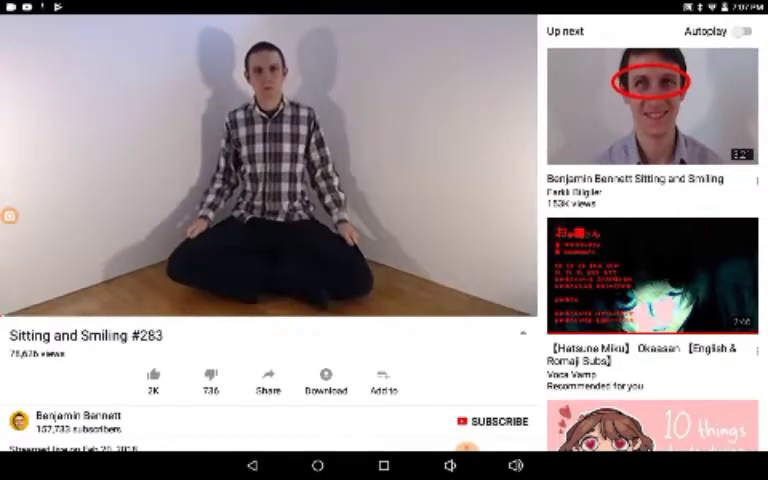
left_click(268, 165)
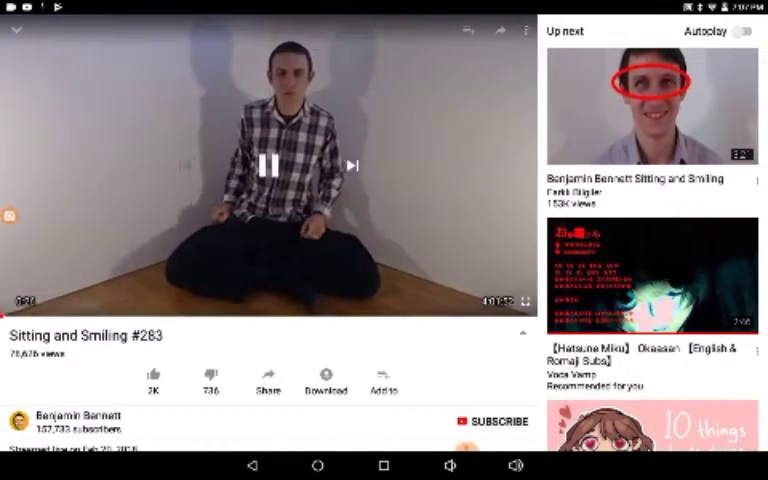
left_click_drag(10, 310, 118, 310)
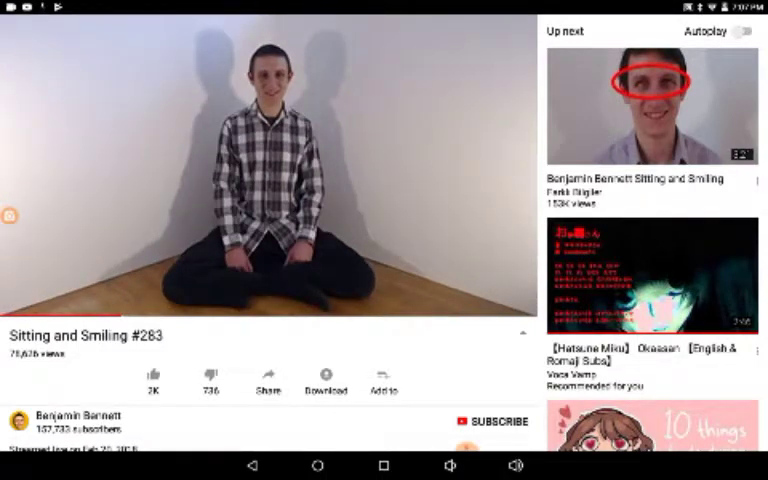
left_click(78, 416)
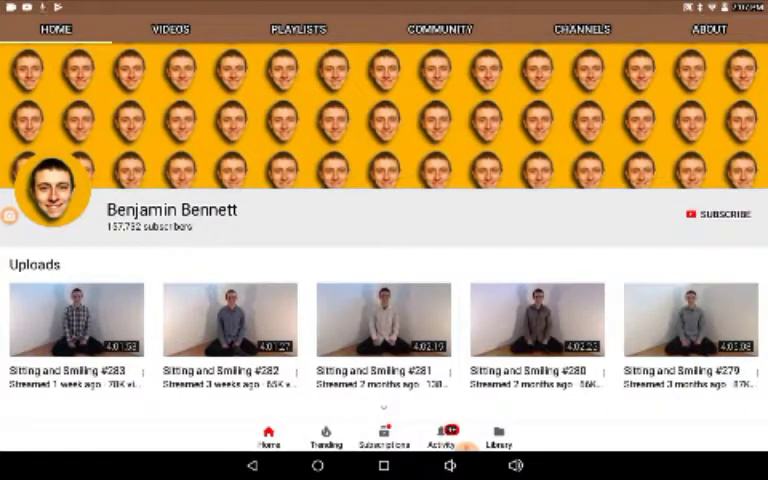
left_click_drag(600, 300, 150, 300)
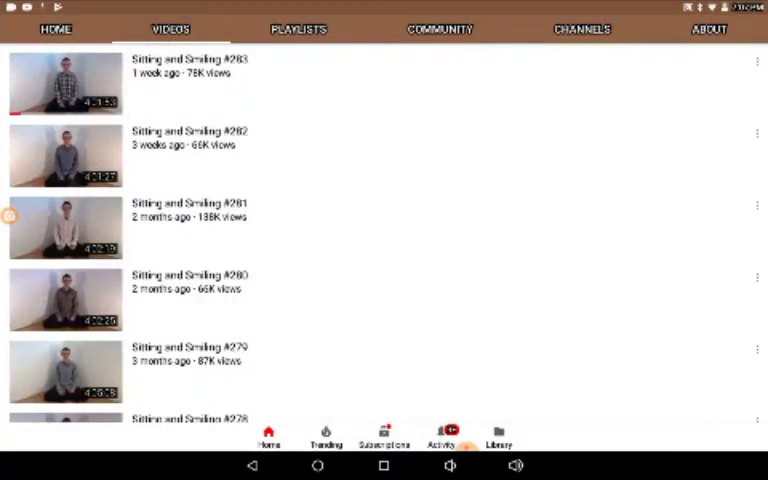
scroll(384, 250, "down", 5)
scroll(384, 250, "down", 4)
scroll(384, 250, "down", 3)
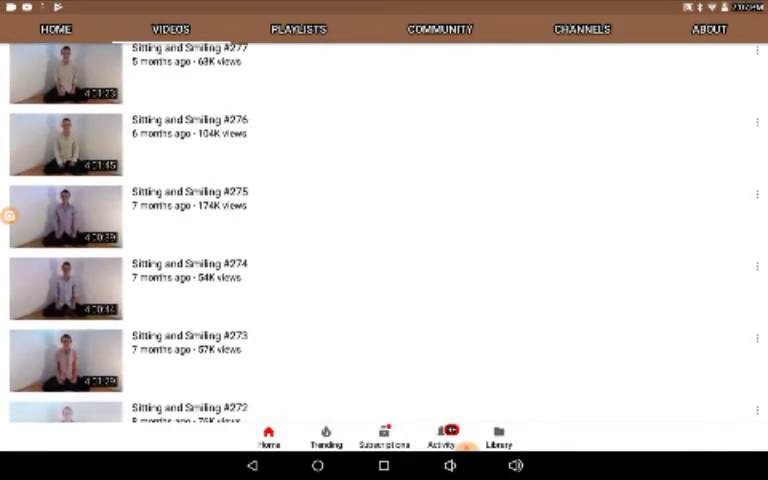
scroll(384, 250, "down", 4)
scroll(384, 250, "down", 4)
scroll(384, 250, "down", 5)
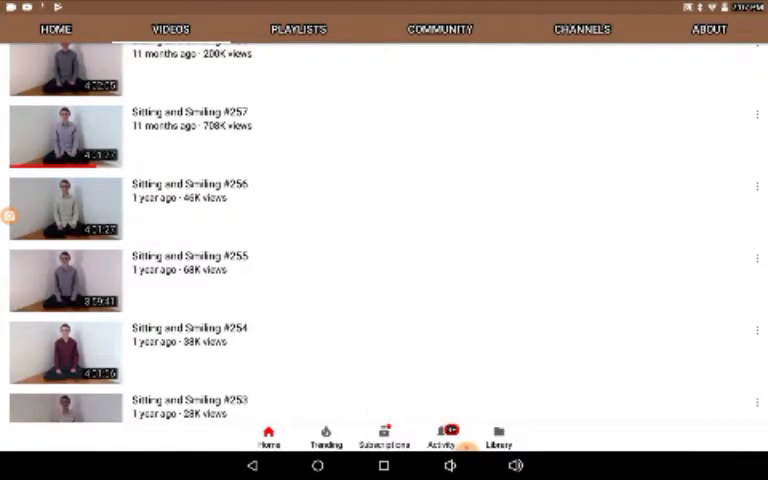
Step: Open the options menu for Sitting and Smiling #257, then dismiss it without choosing anything
left_click(757, 114)
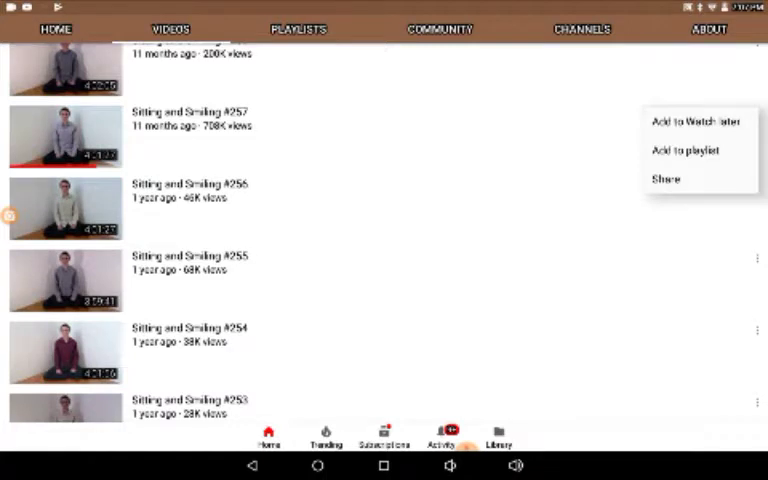
left_click(420, 200)
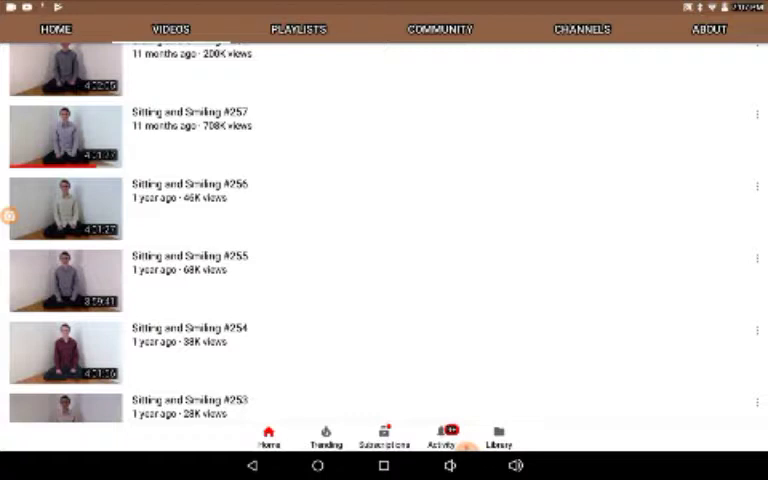
scroll(384, 240, "up", 5)
scroll(384, 240, "up", 5)
scroll(384, 240, "up", 4)
scroll(384, 240, "up", 2)
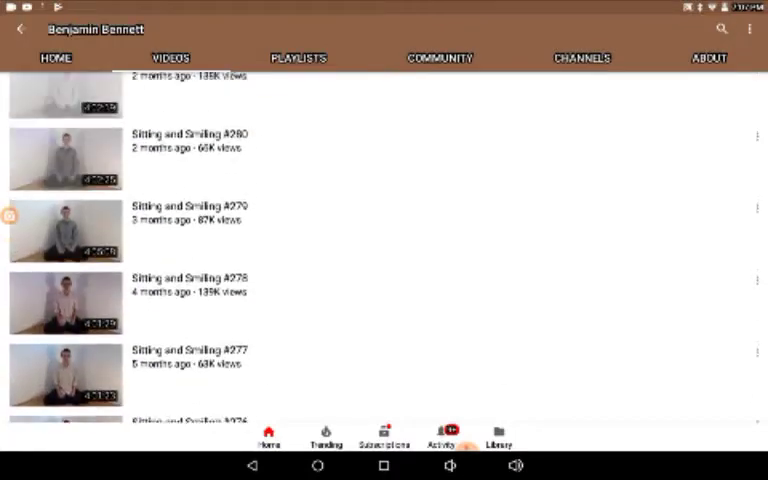
scroll(384, 240, "up", 2)
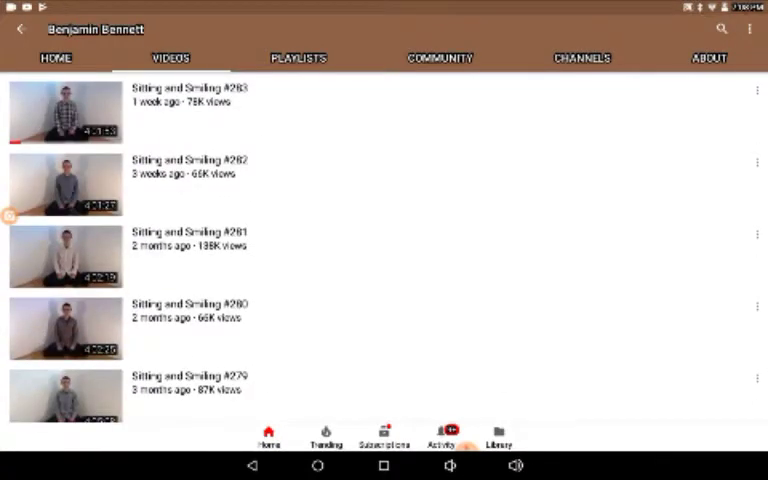